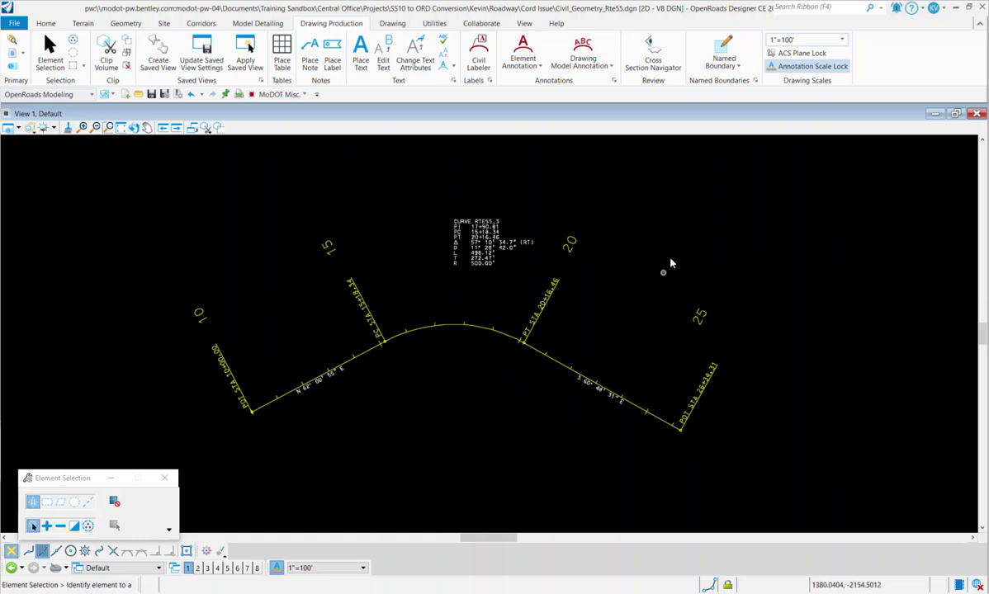
# Try the 1"=50' drawing scale, then return it to 1"=100'.
pyautogui.click(799, 40)
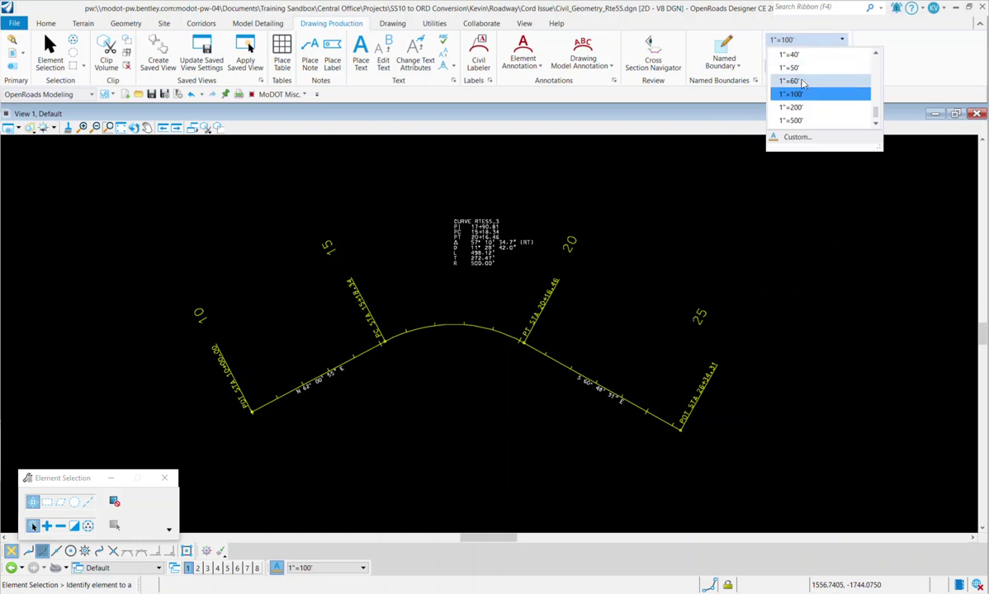
pyautogui.click(790, 68)
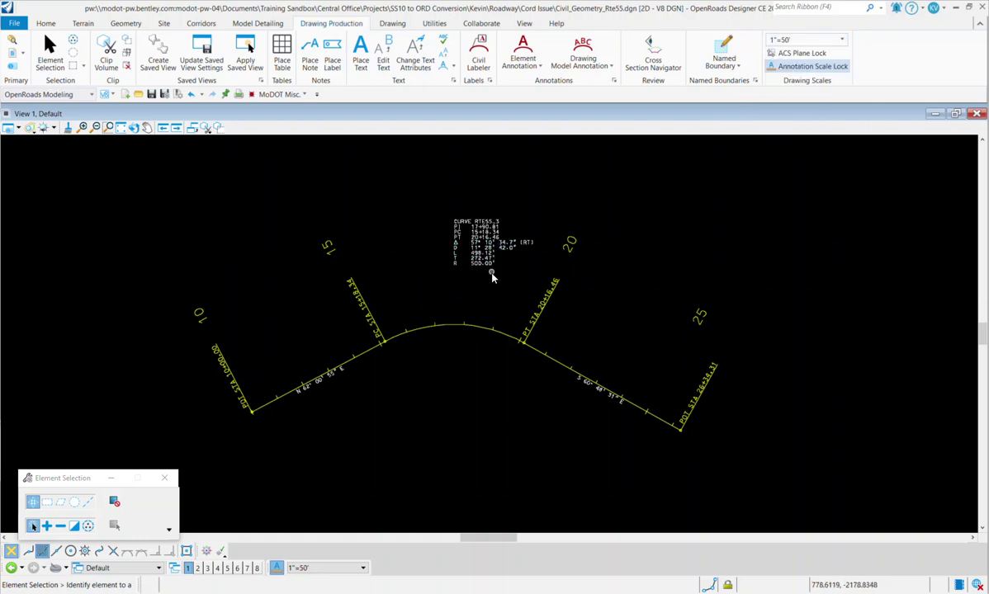
pyautogui.click(807, 39)
pyautogui.click(797, 94)
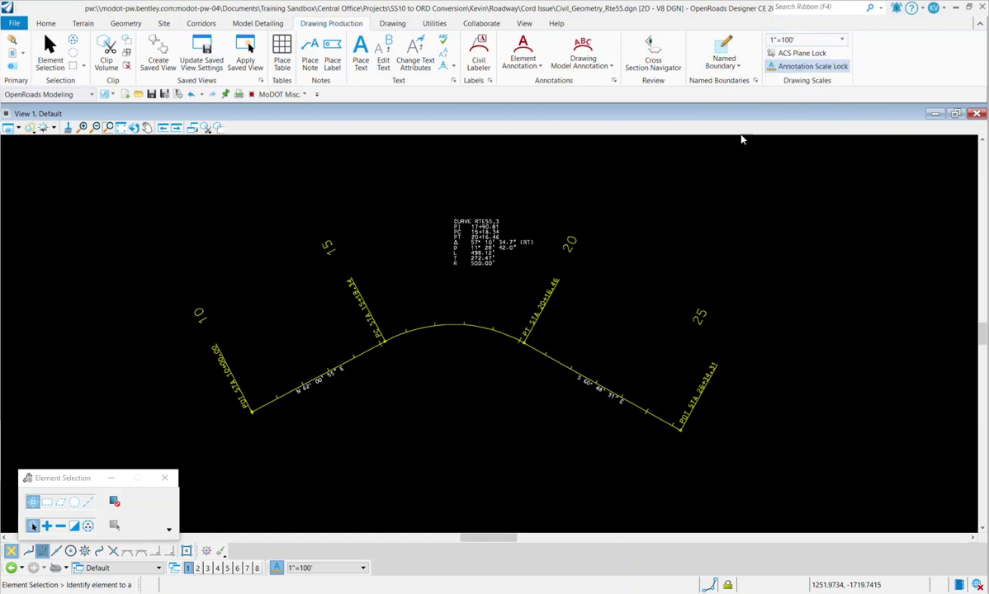
# Select the Rte55 alignment and view its feature definition list in Quick Properties, then dismiss it.
pyautogui.click(502, 337)
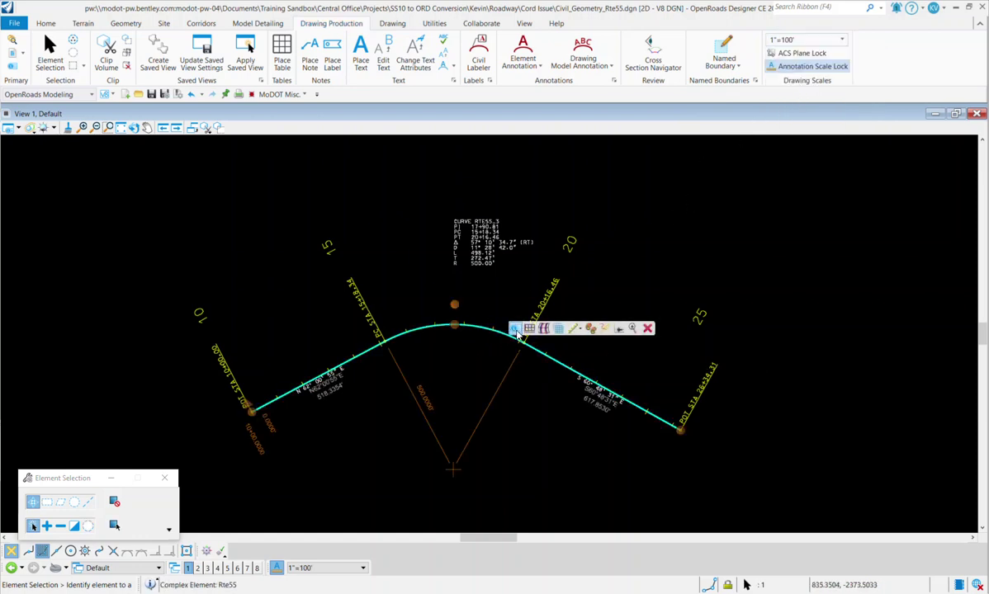
pyautogui.click(525, 329)
pyautogui.click(656, 340)
pyautogui.click(654, 338)
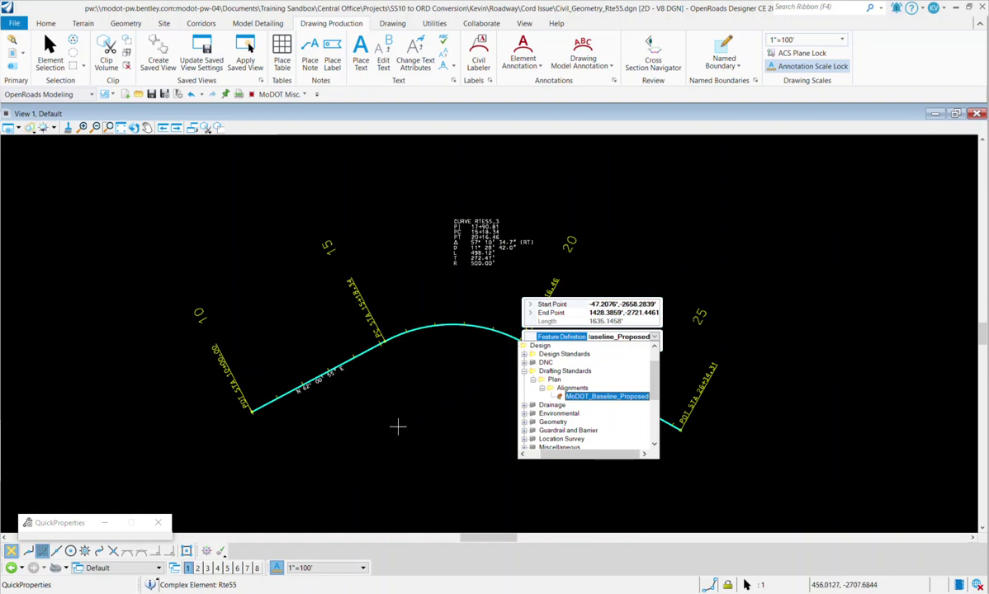
pyautogui.click(404, 436)
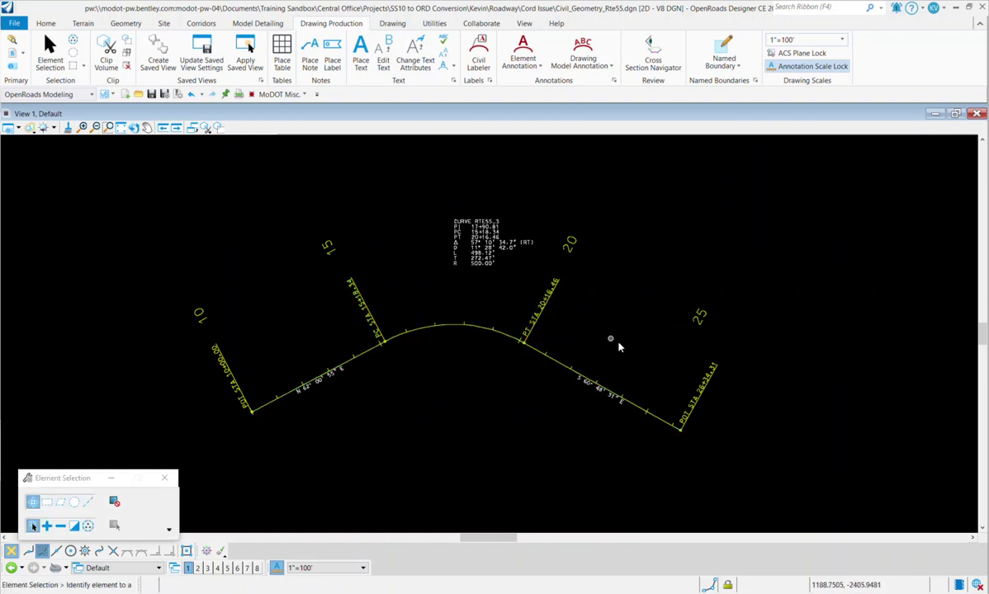
# Assign Design Standards > Geometry > Geometry Scratch as the Rte55 alignment's feature definition.
pyautogui.moveTo(448, 326)
pyautogui.click(448, 327)
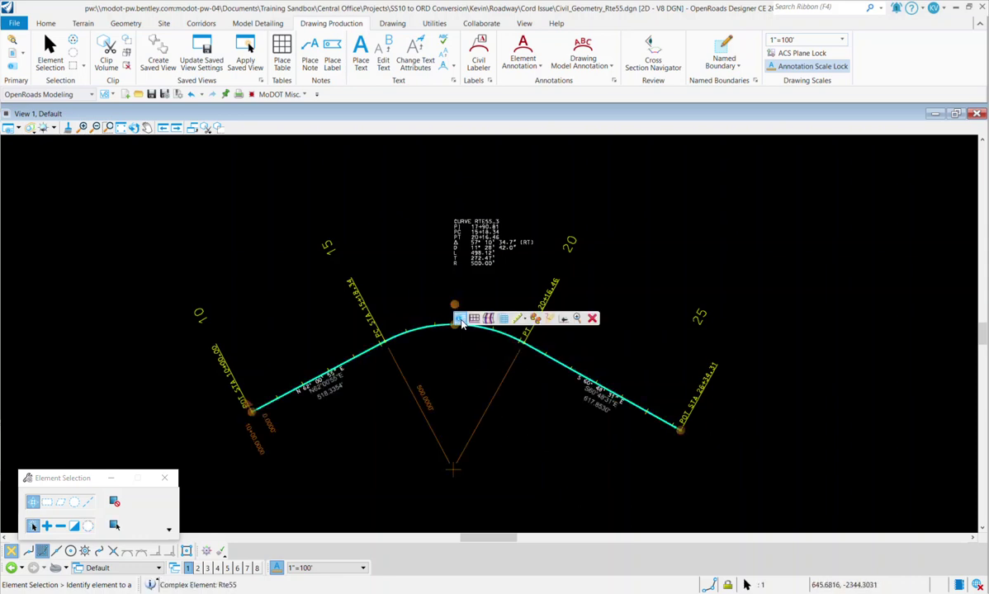
pyautogui.click(461, 321)
pyautogui.click(580, 330)
pyautogui.click(598, 326)
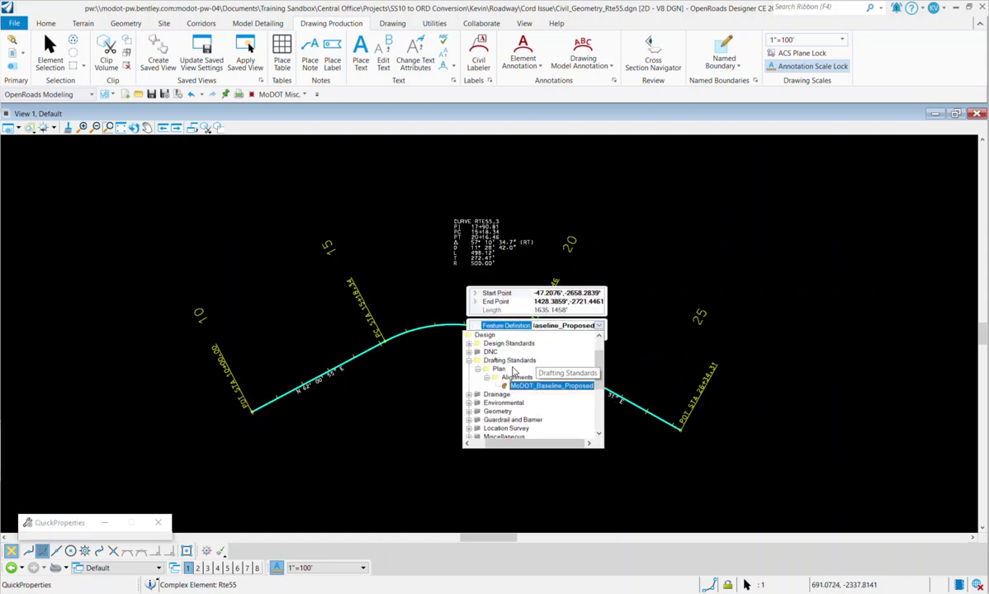
pyautogui.scroll(-1, 487, 413)
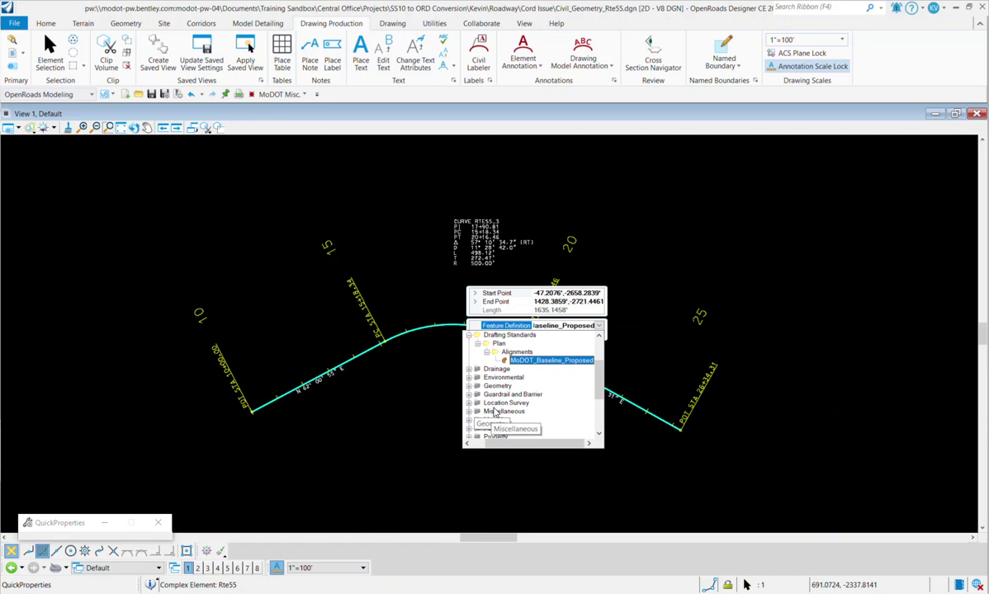
pyautogui.scroll(2, 487, 404)
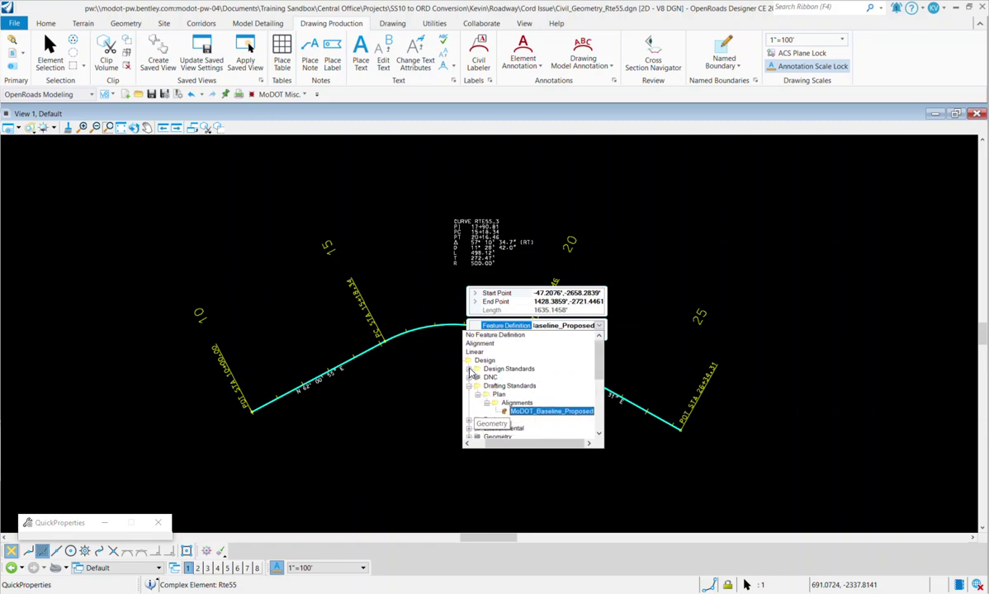
pyautogui.click(470, 370)
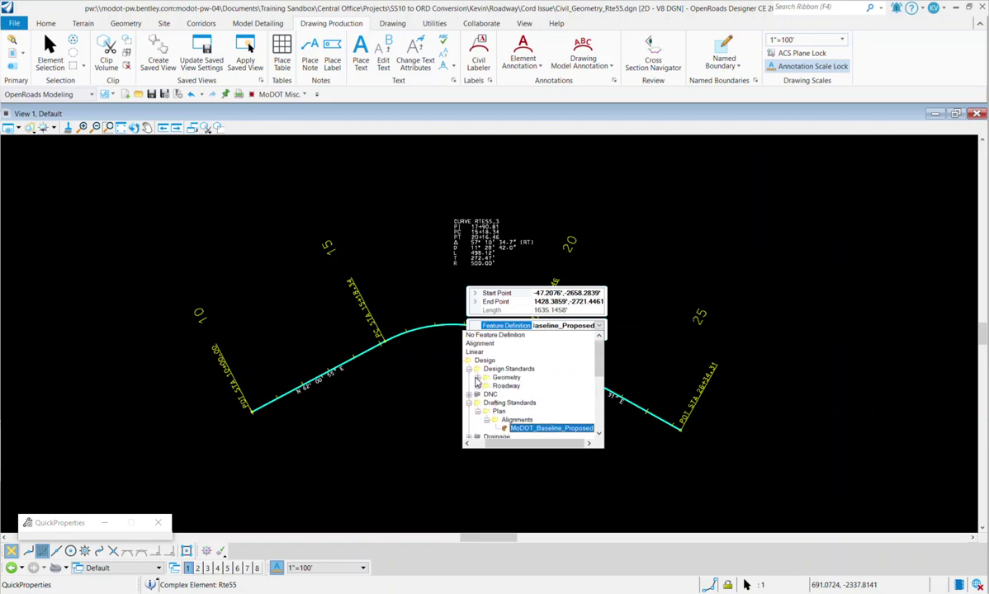
pyautogui.click(477, 378)
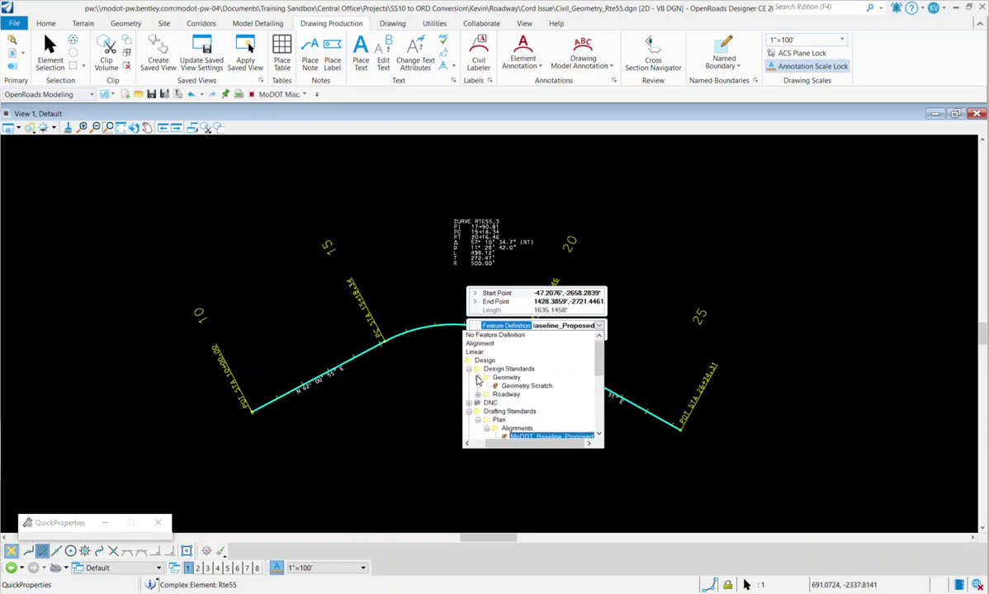
pyautogui.click(516, 390)
pyautogui.click(459, 401)
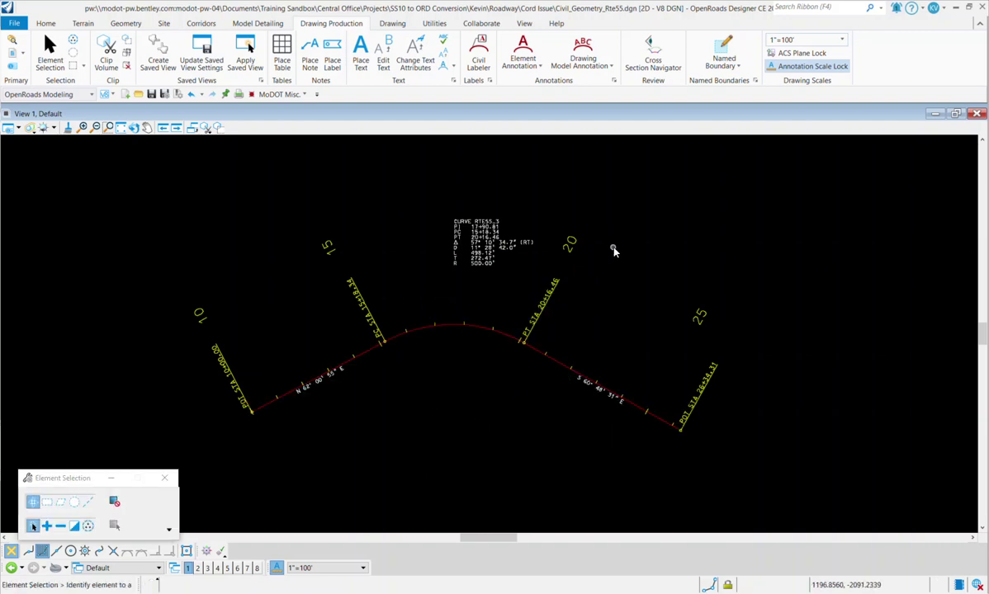
pyautogui.scroll(-1, 611, 248)
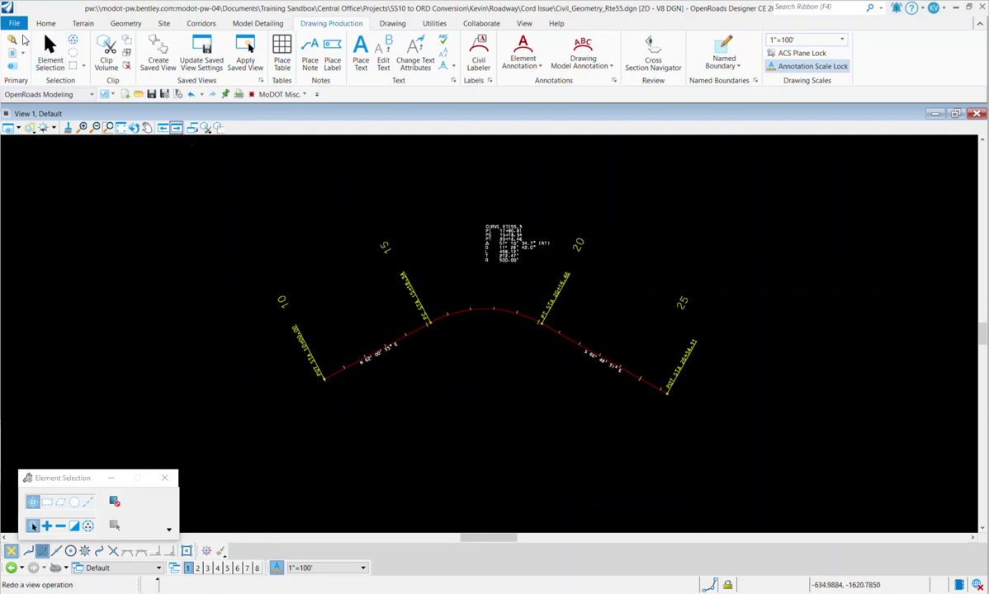
# Open Level Display with Ctrl+E, filter it to Used levels, and park it at lower left.
pyautogui.click(46, 23)
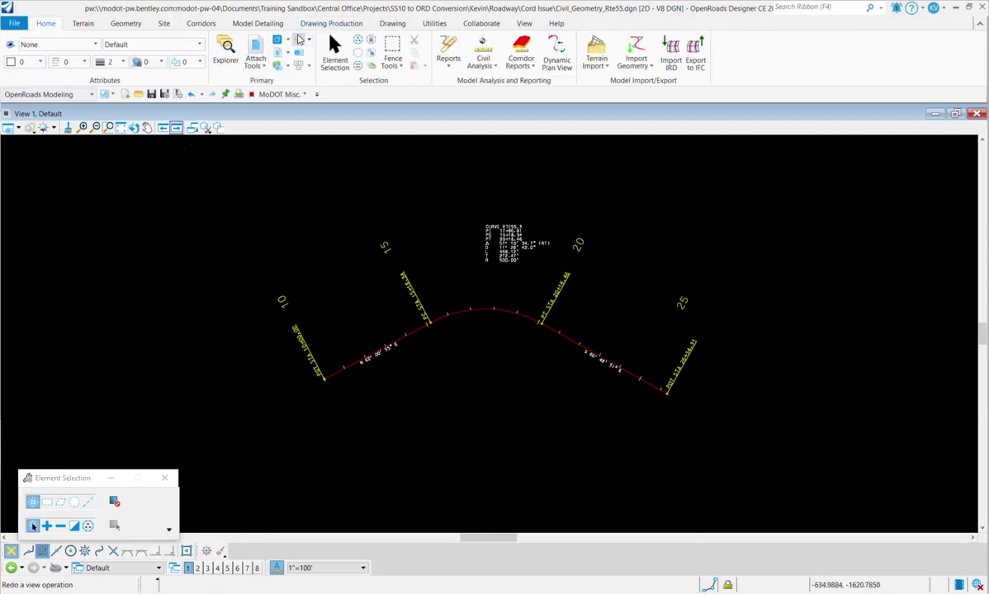
pyautogui.hotkey('ctrl', 'e')
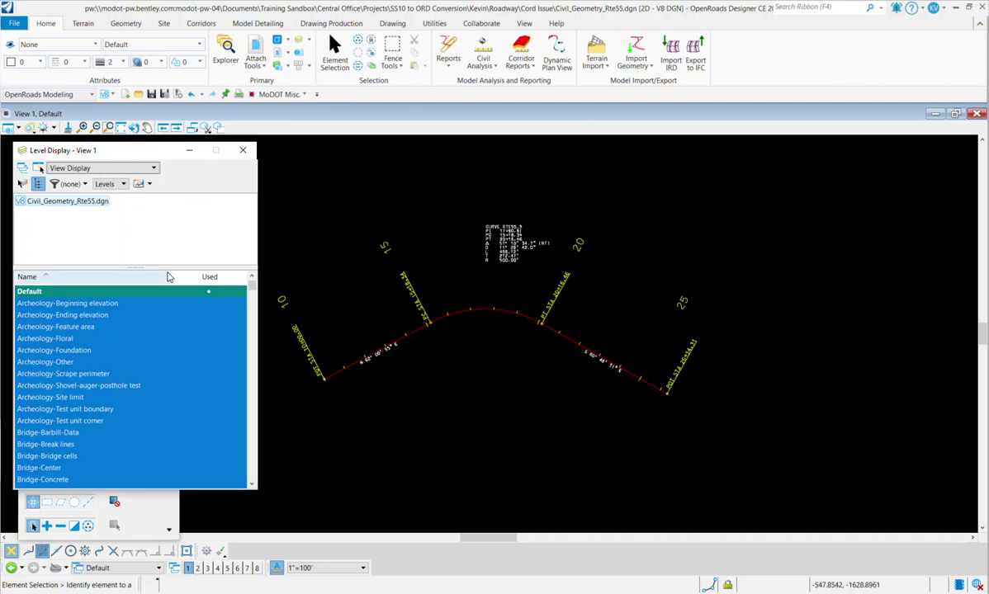
pyautogui.moveTo(104, 153); pyautogui.dragTo(154, 153)
pyautogui.click(140, 169)
pyautogui.click(250, 183)
pyautogui.click(122, 182)
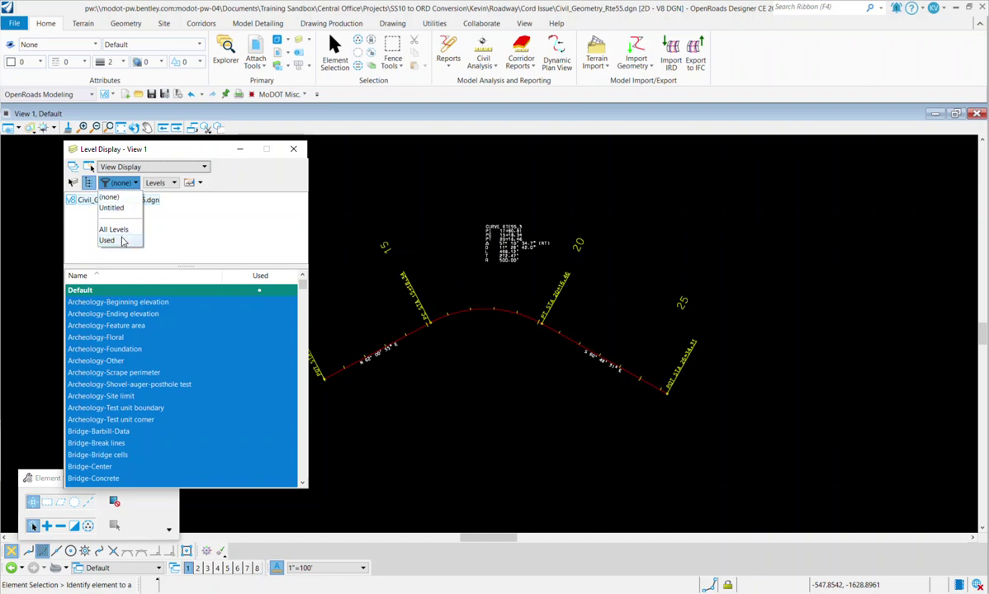
pyautogui.click(110, 239)
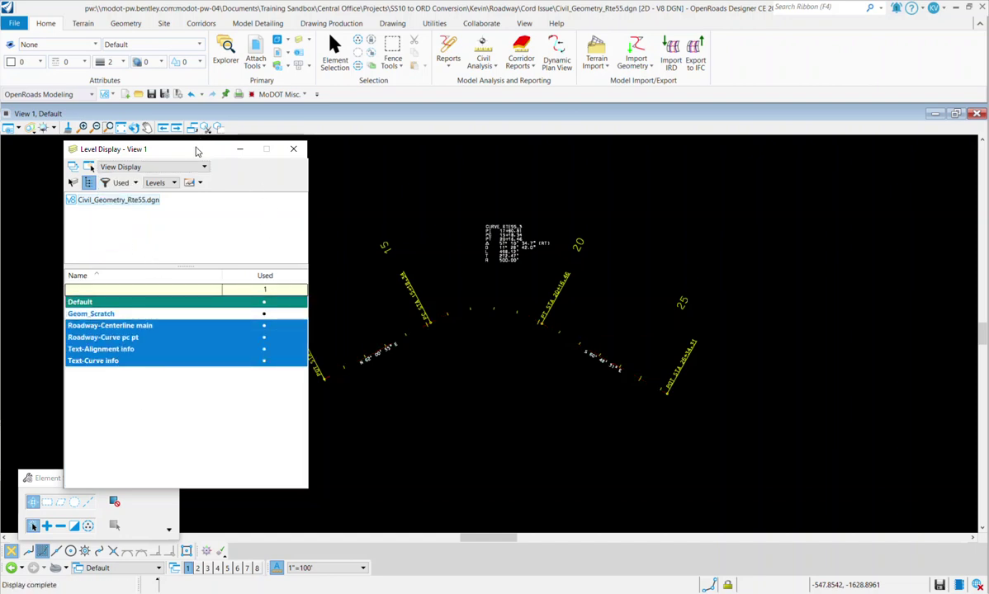
pyautogui.moveTo(195, 151); pyautogui.dragTo(223, 464)
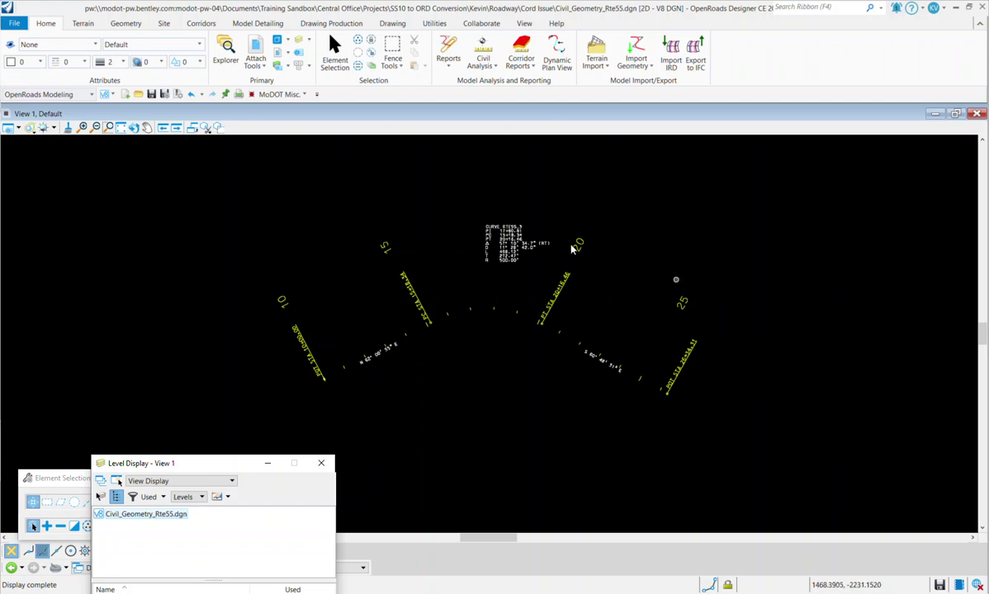
# Delete the window-selected annotations, turn Geom_Scratch back on, close Level Display, and select the Rte55 curve.
pyautogui.moveTo(205, 184)
pyautogui.mouseDown()
pyautogui.moveTo(560, 369)
pyautogui.moveTo(774, 426)
pyautogui.mouseUp()
pyautogui.press('Delete')
pyautogui.moveTo(223, 464); pyautogui.dragTo(194, 169)
pyautogui.click(91, 332)
pyautogui.click(289, 169)
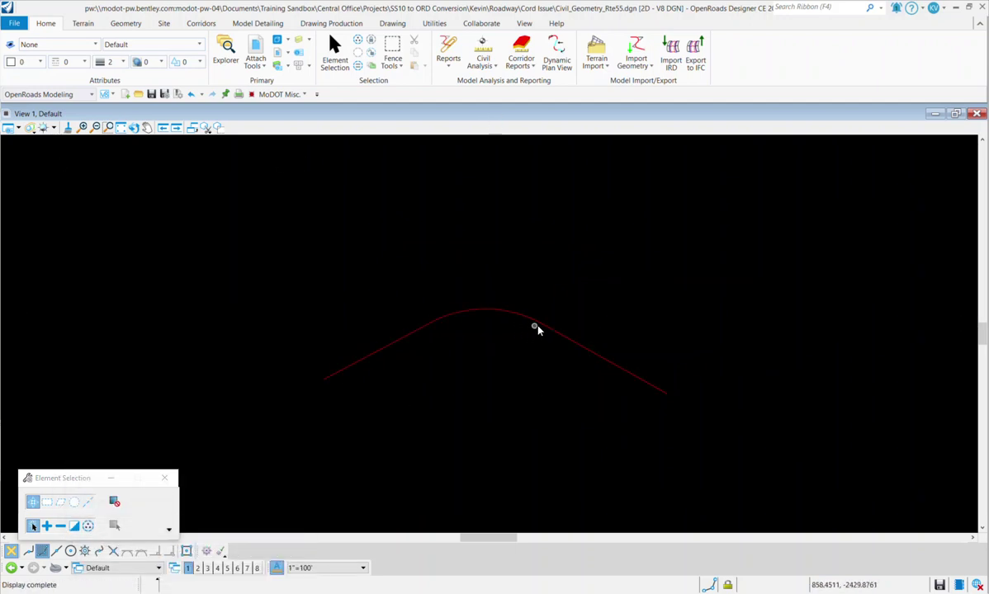
pyautogui.click(547, 329)
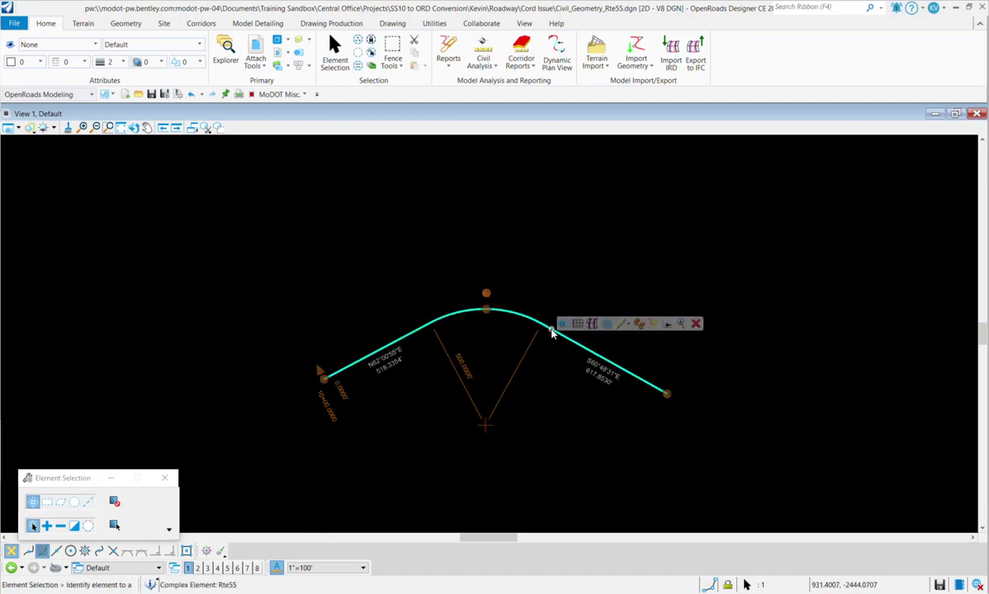
# Set the Rte55 curve's feature definition to Alignment > MoDOT_Baseline_Proposed, deselect it, and open Explorer's Standards.
pyautogui.click(562, 324)
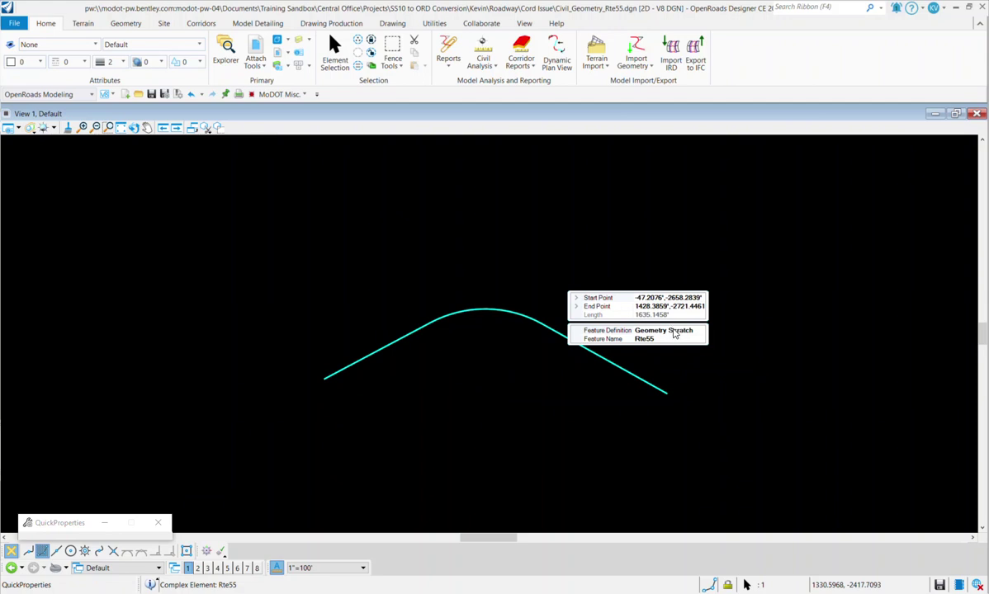
pyautogui.click(685, 330)
pyautogui.click(700, 330)
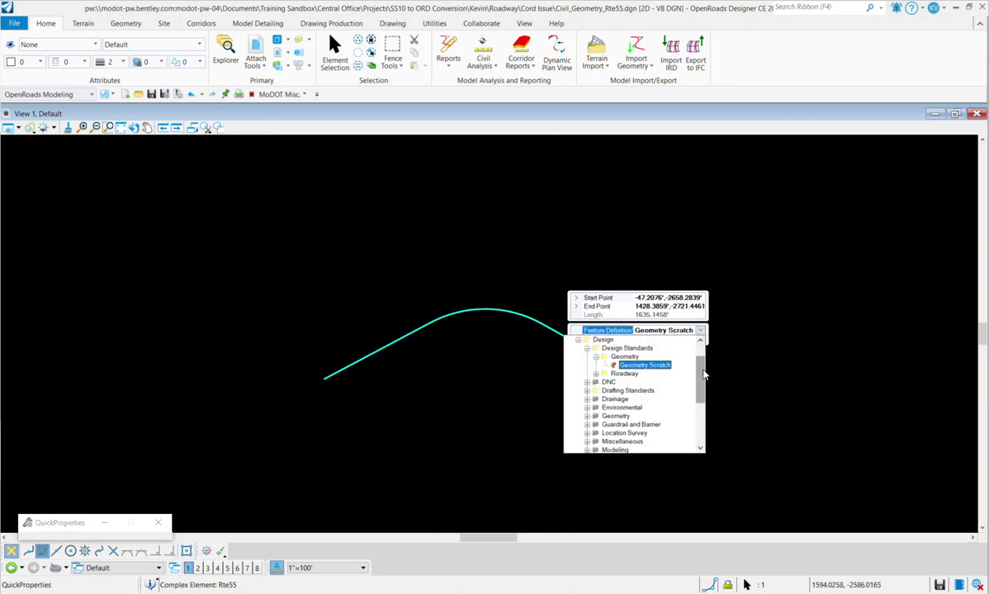
pyautogui.moveTo(702, 376); pyautogui.dragTo(700, 359)
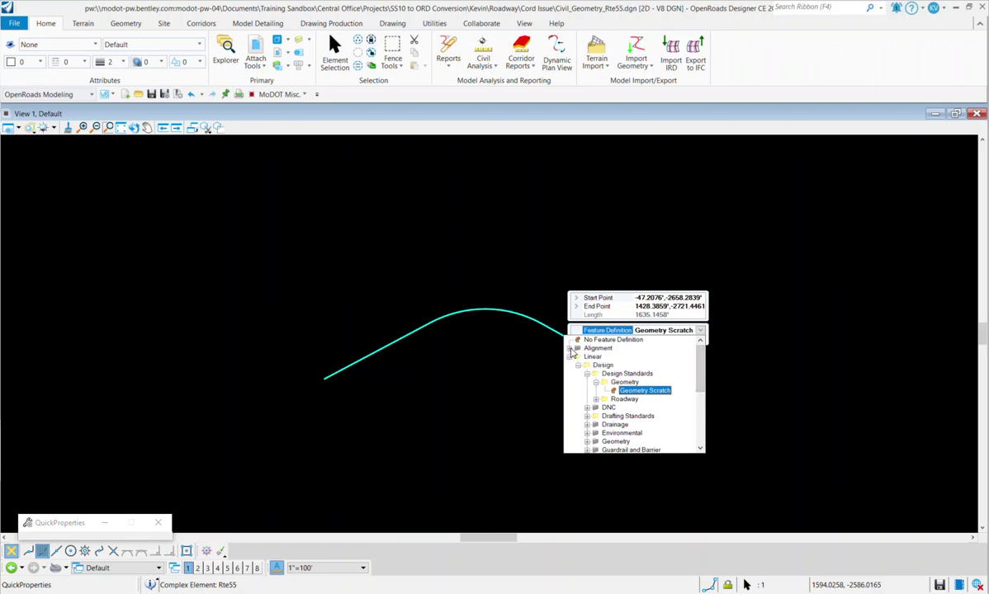
pyautogui.click(569, 349)
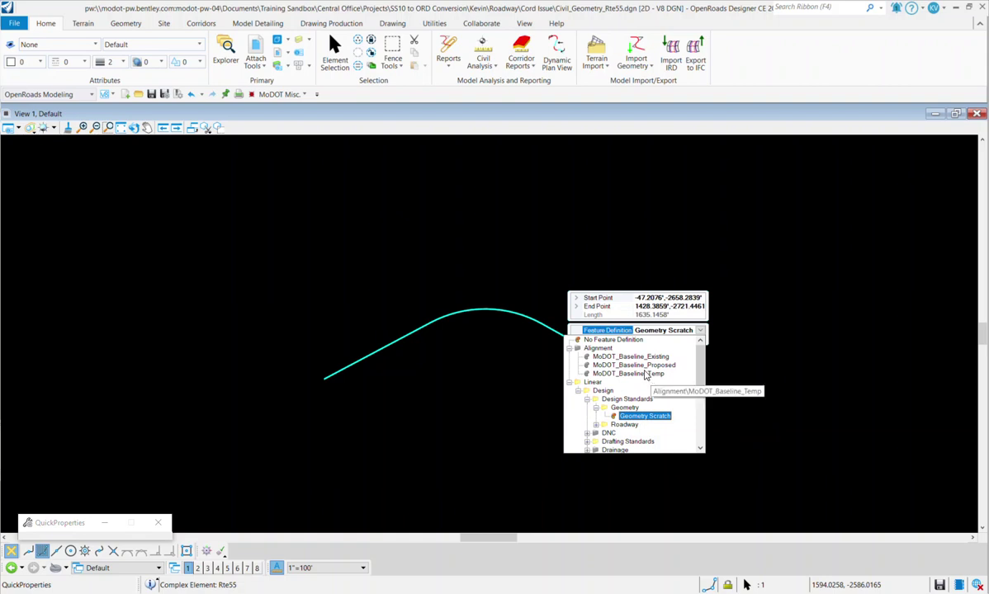
pyautogui.click(627, 366)
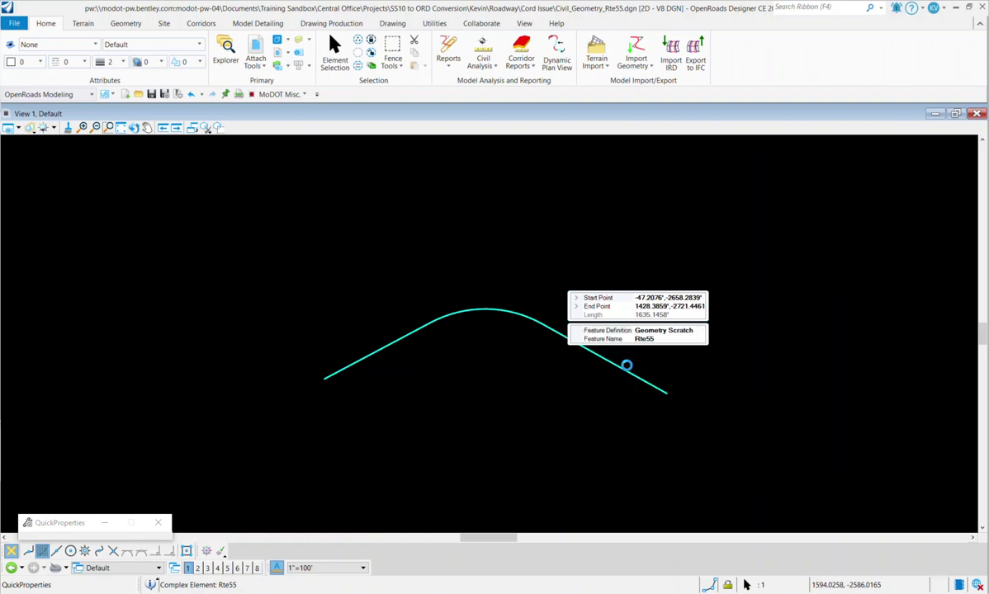
pyautogui.click(590, 425)
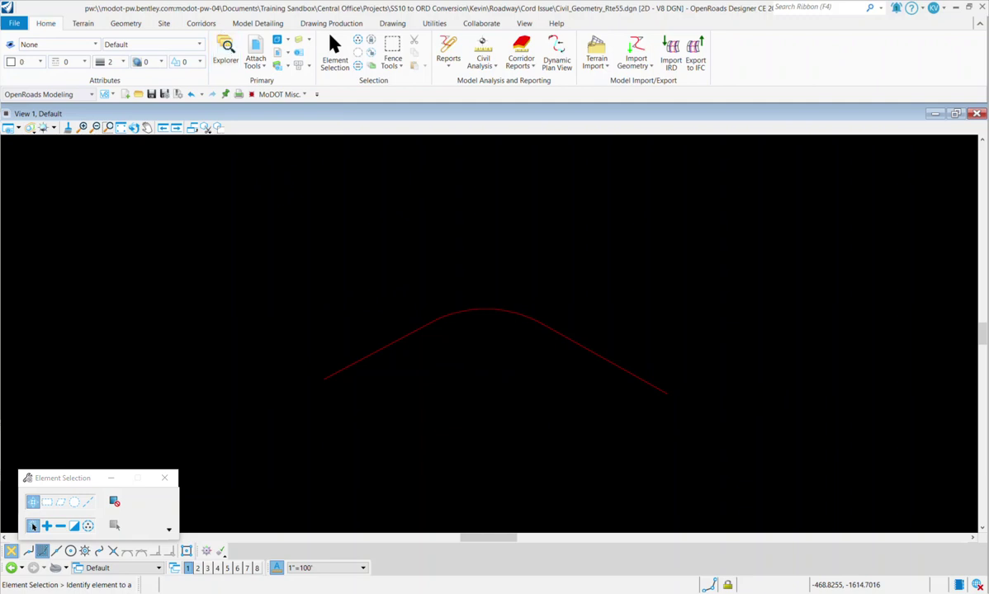
pyautogui.hotkey('ctrl', 'e')
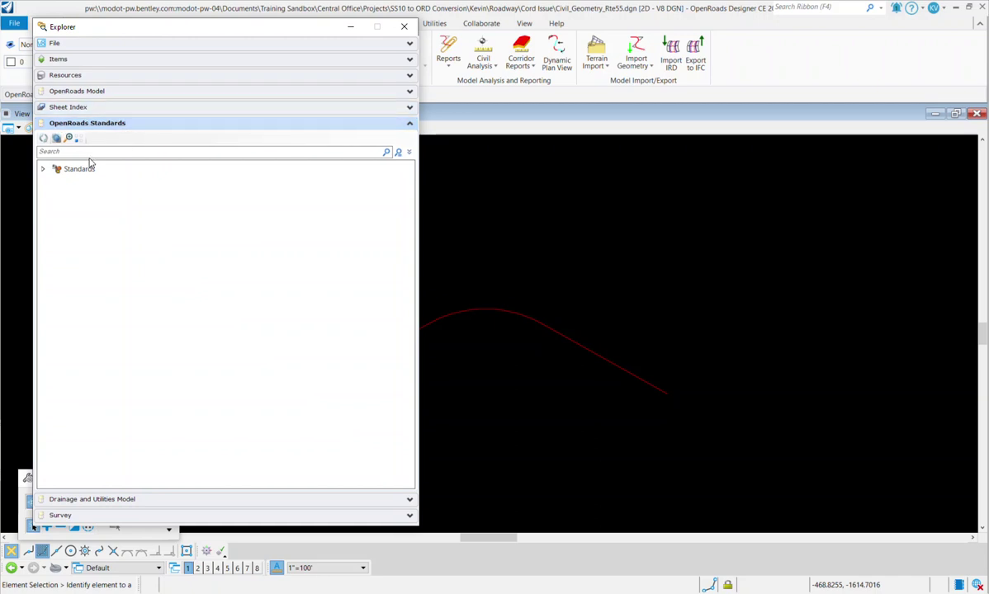
# Update Civil_Geometry_Rte55.dgn (Default) standards from the dgnlib, then close the Explorer.
pyautogui.click(42, 170)
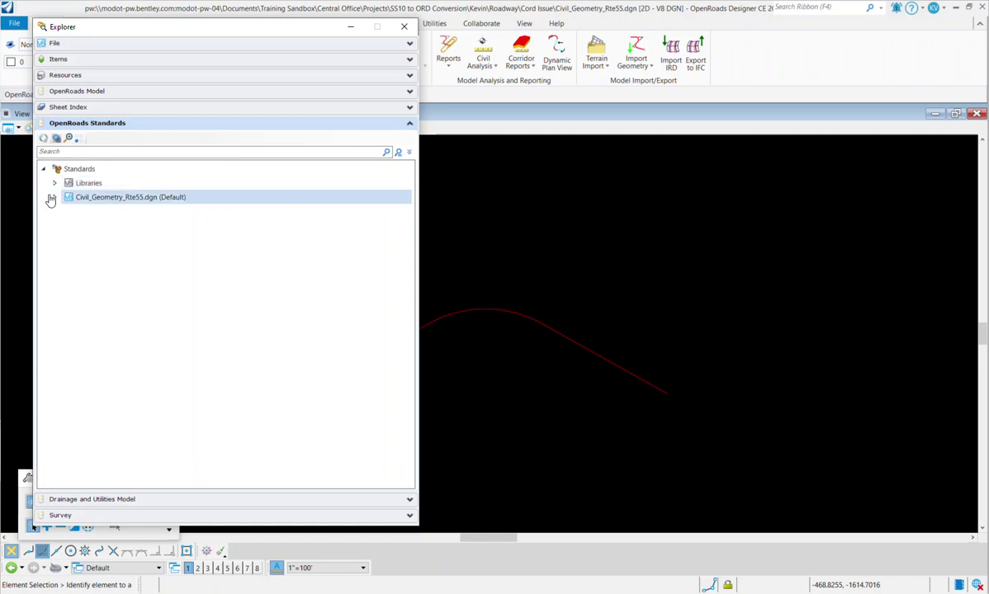
pyautogui.rightClick(138, 205)
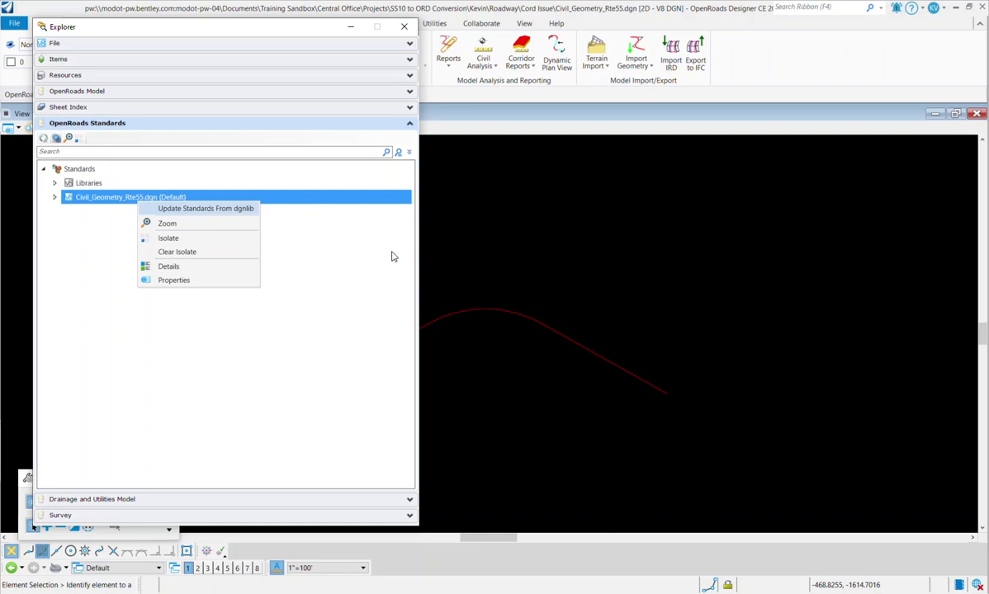
pyautogui.click(578, 345)
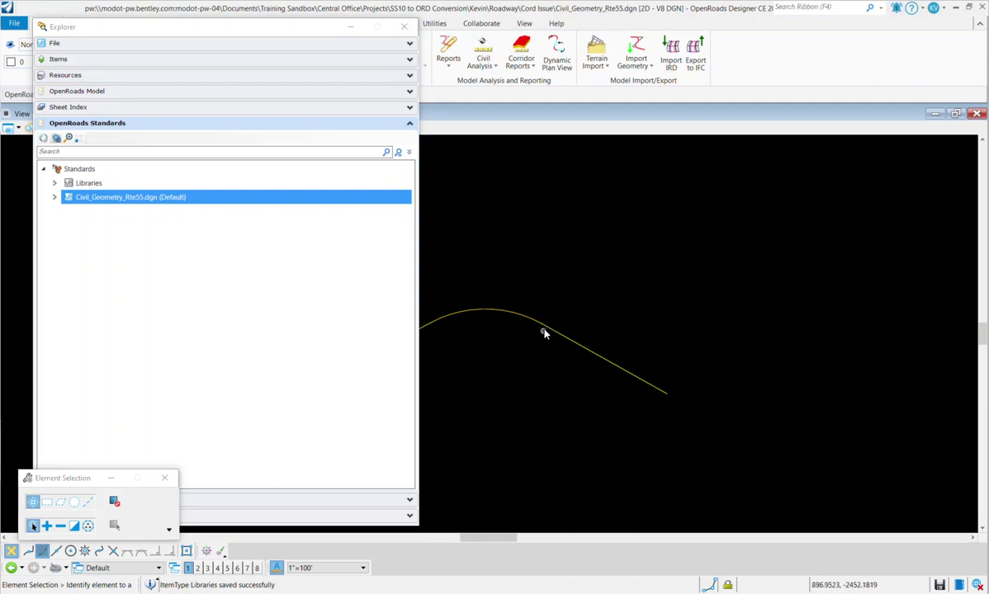
pyautogui.click(403, 26)
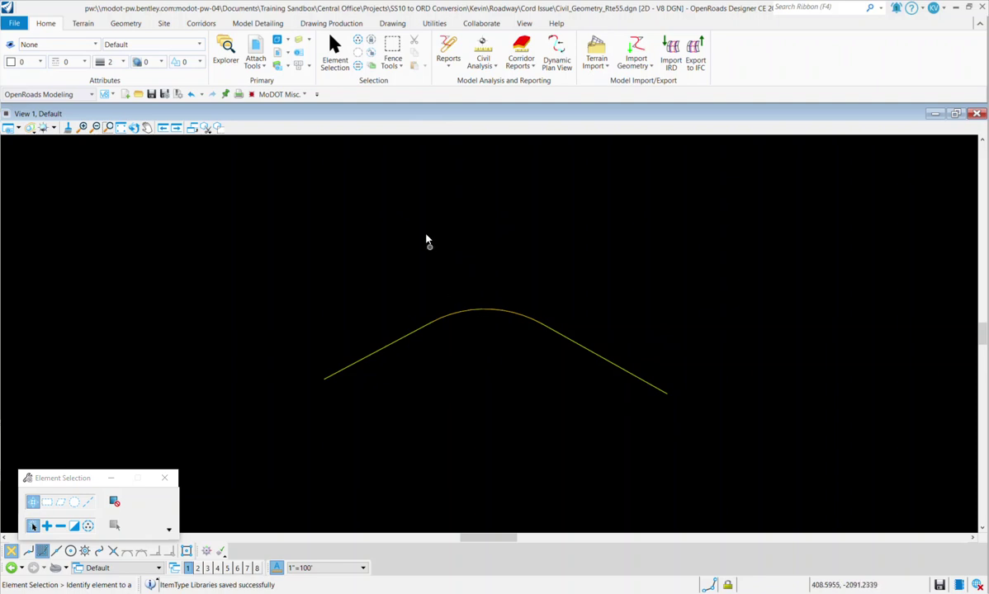
pyautogui.click(340, 24)
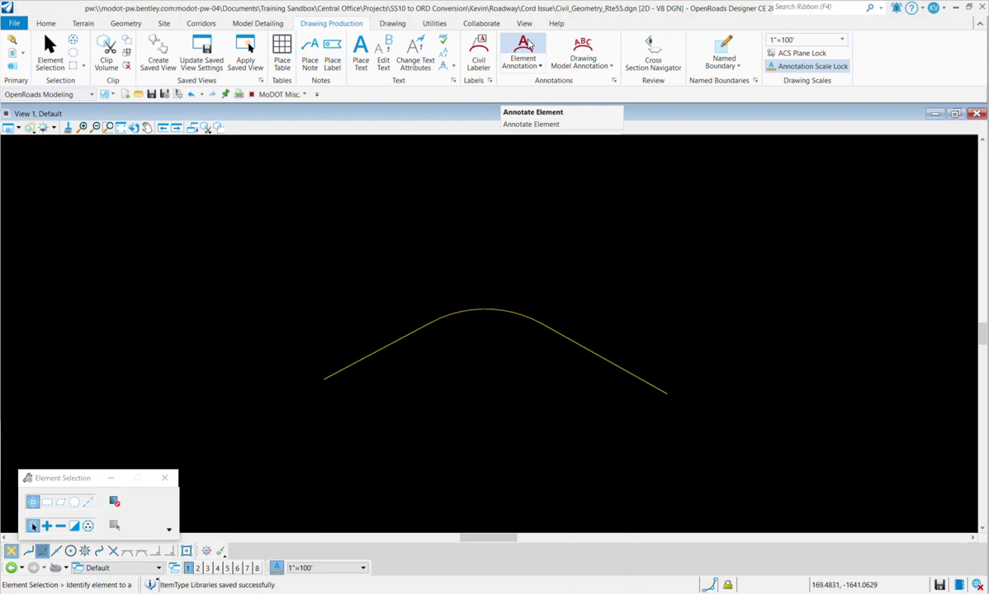
# Apply Element Annotation to Rte55, adding stationing, bearings and a curve label (R 500.00', L 498.96').
pyautogui.click(526, 46)
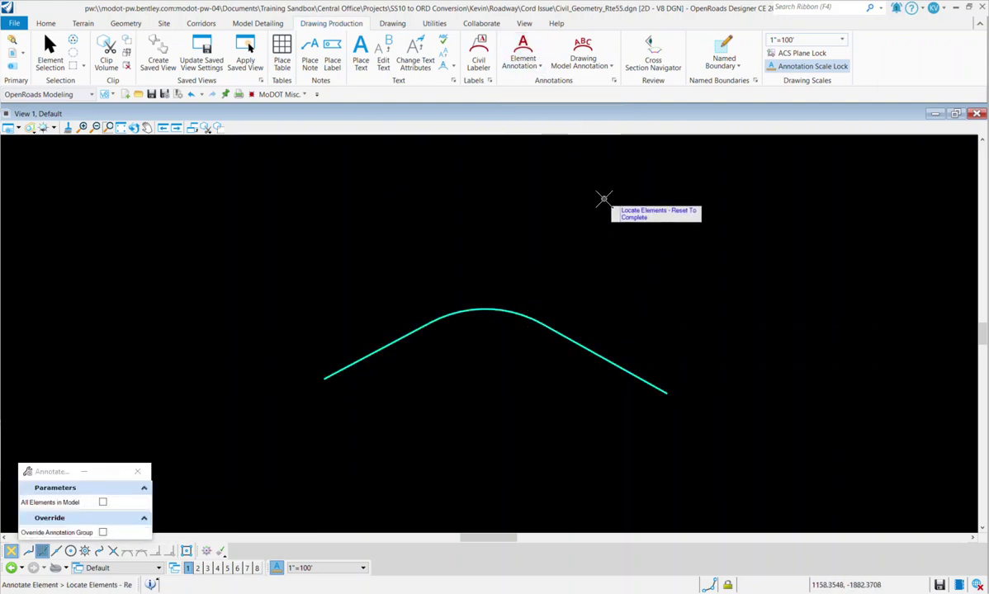
pyautogui.rightClick(629, 310)
pyautogui.scroll(2, 518, 376)
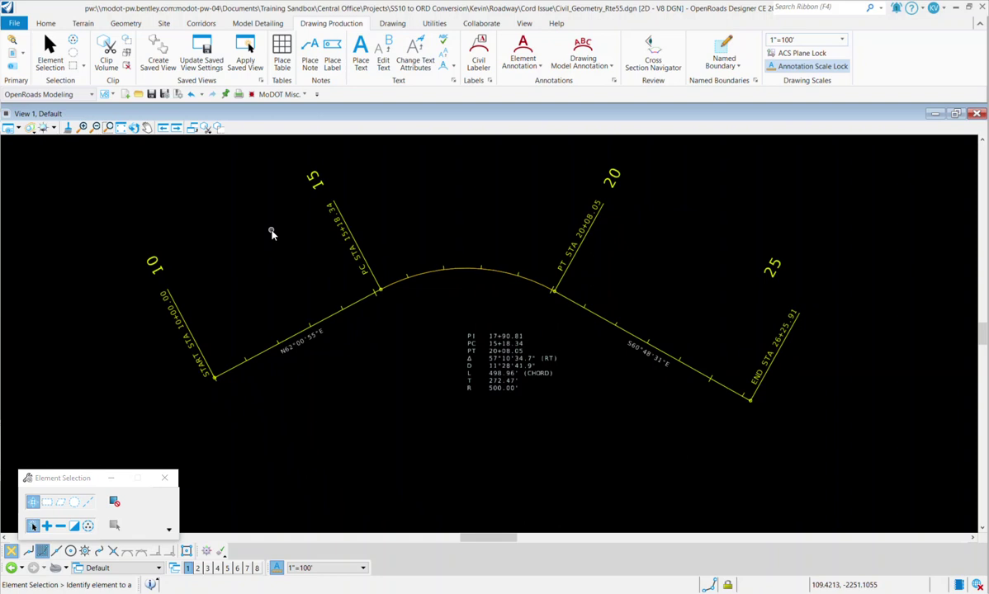
pyautogui.scroll(2, 533, 361)
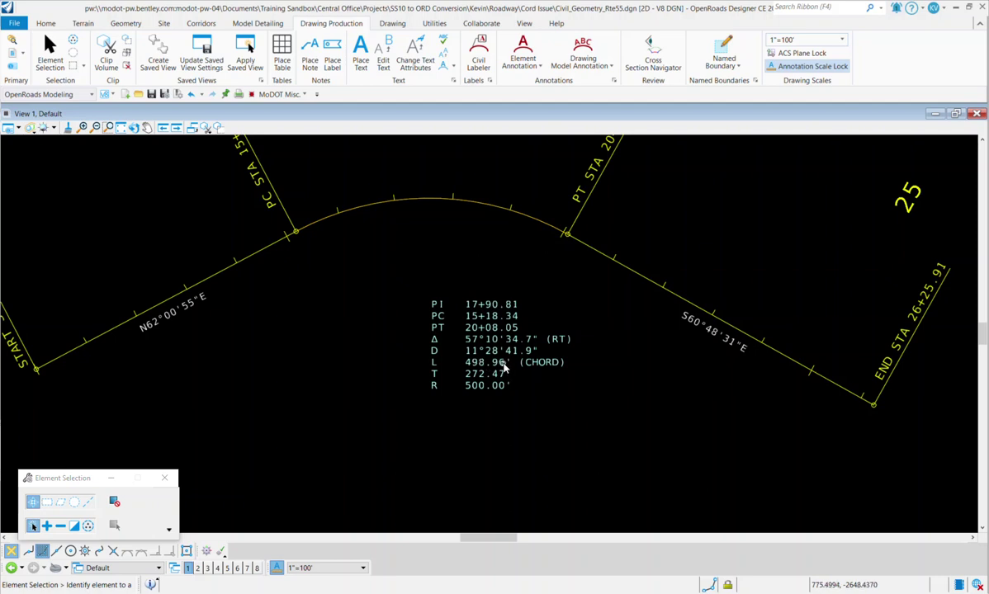
# Generate the Horizontal Geometry Report for the Rte55 alignment from its hover toolbar.
pyautogui.moveTo(486, 368)
pyautogui.scroll(-3, 495, 368)
pyautogui.scroll(1, 657, 335)
pyautogui.scroll(2, 342, 294)
pyautogui.scroll(-2, 148, 274)
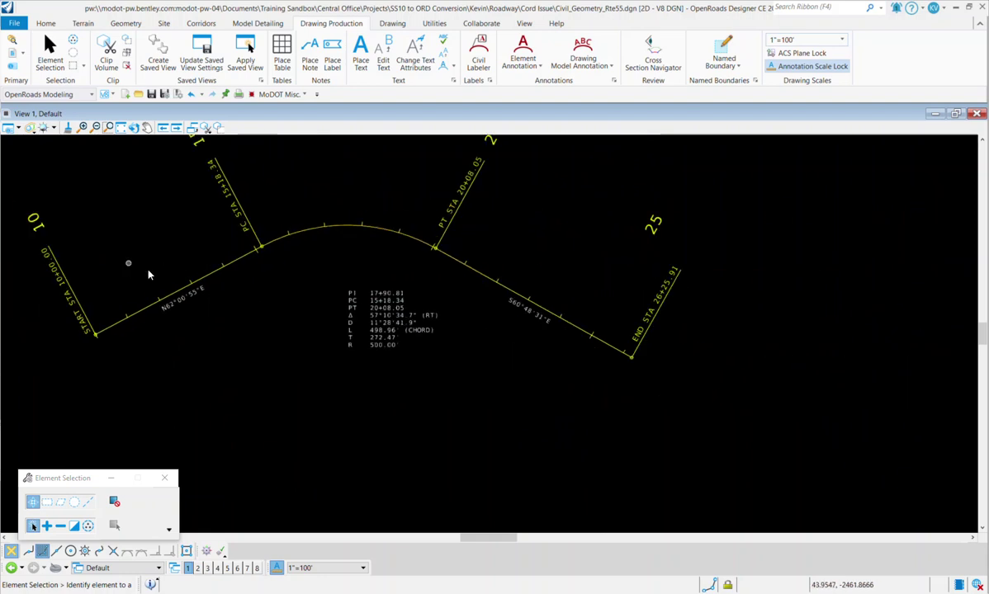
pyautogui.scroll(1, 514, 335)
pyautogui.scroll(2, 423, 287)
pyautogui.scroll(1, 366, 294)
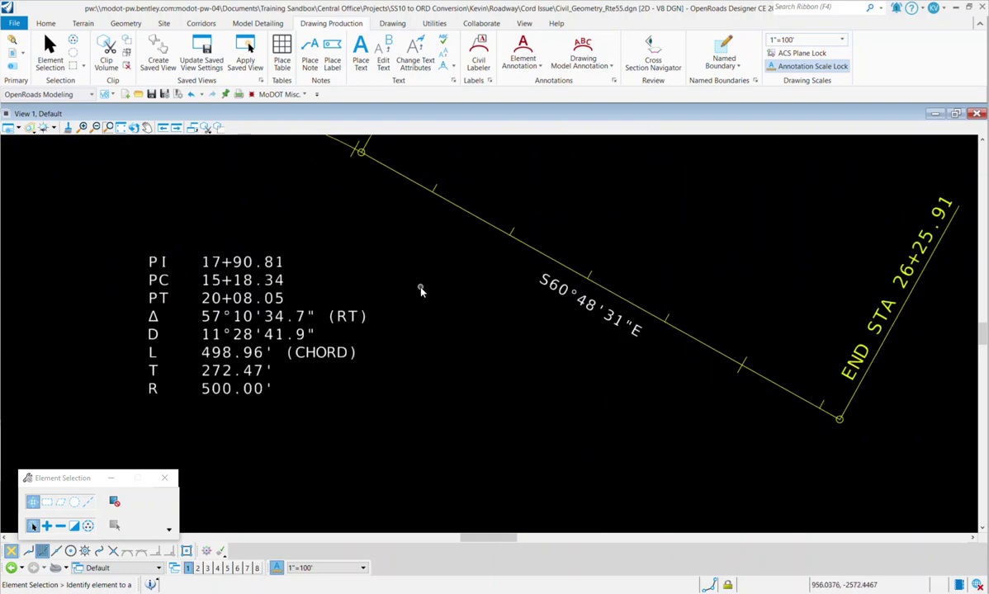
pyautogui.moveTo(542, 254)
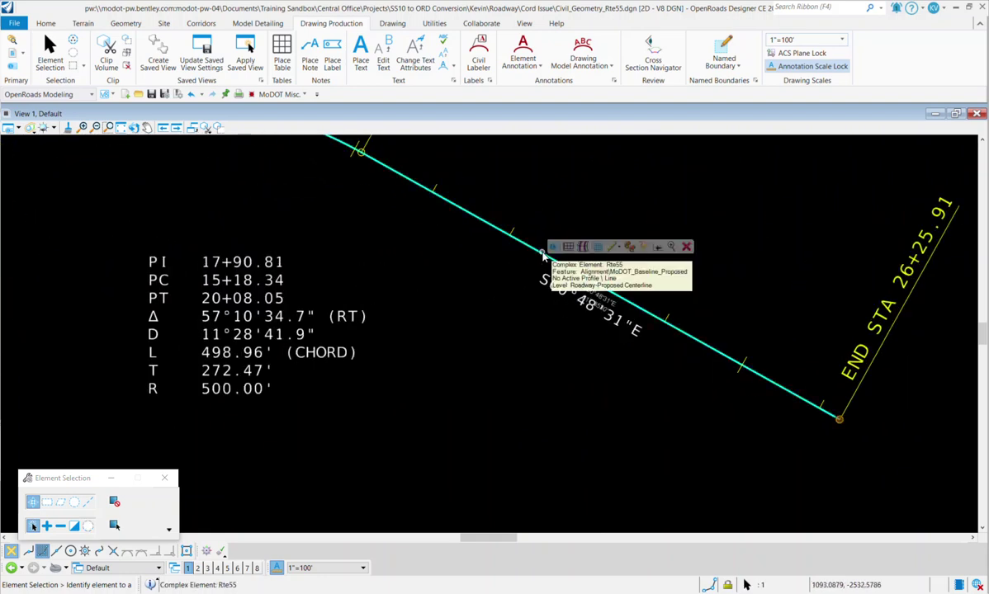
pyautogui.click(644, 247)
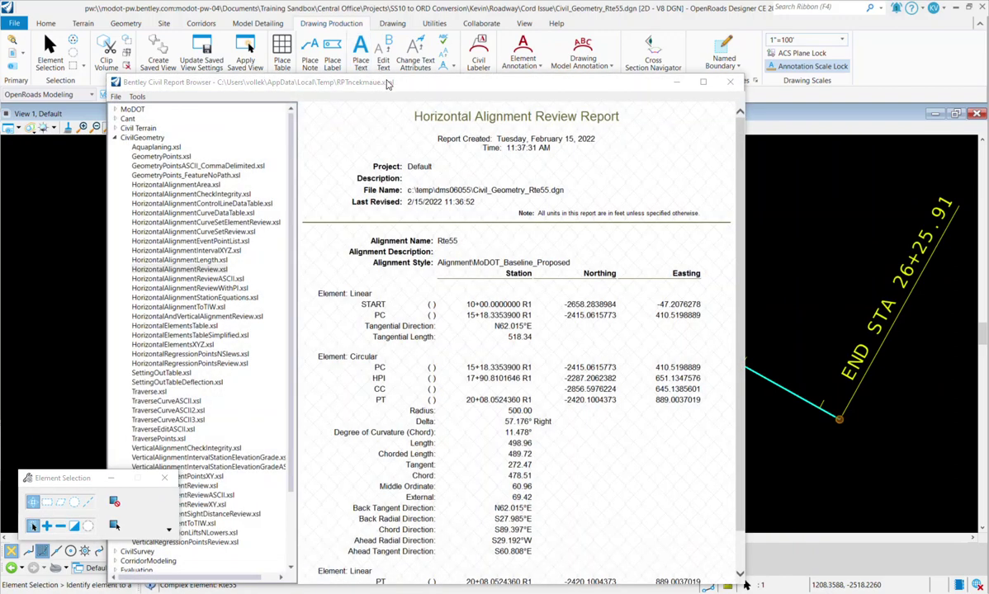
# Move the report window right and highlight the Chorded Length value 489.72.
pyautogui.moveTo(388, 85); pyautogui.dragTo(667, 66)
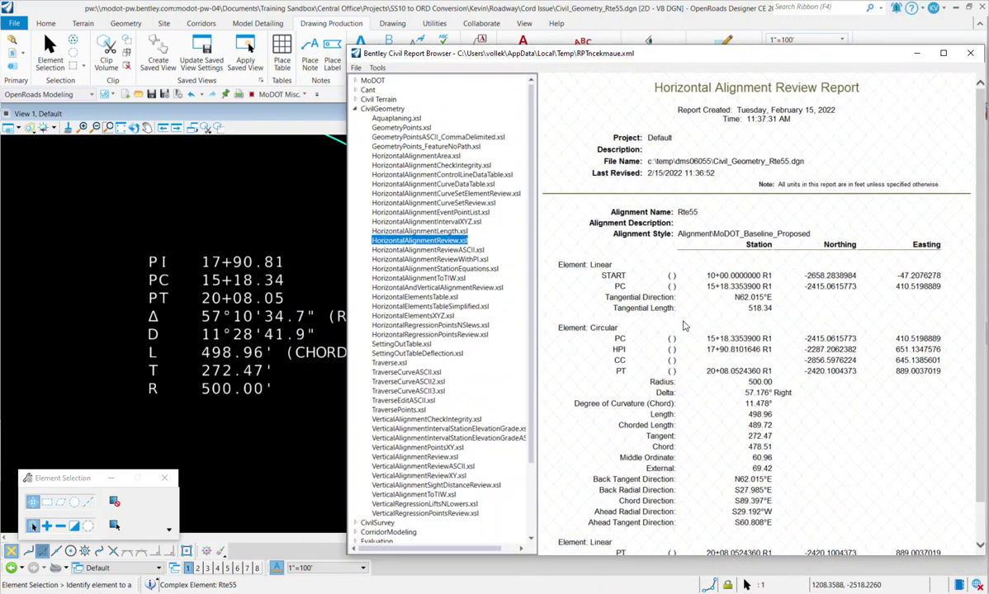
pyautogui.scroll(-1, 683, 326)
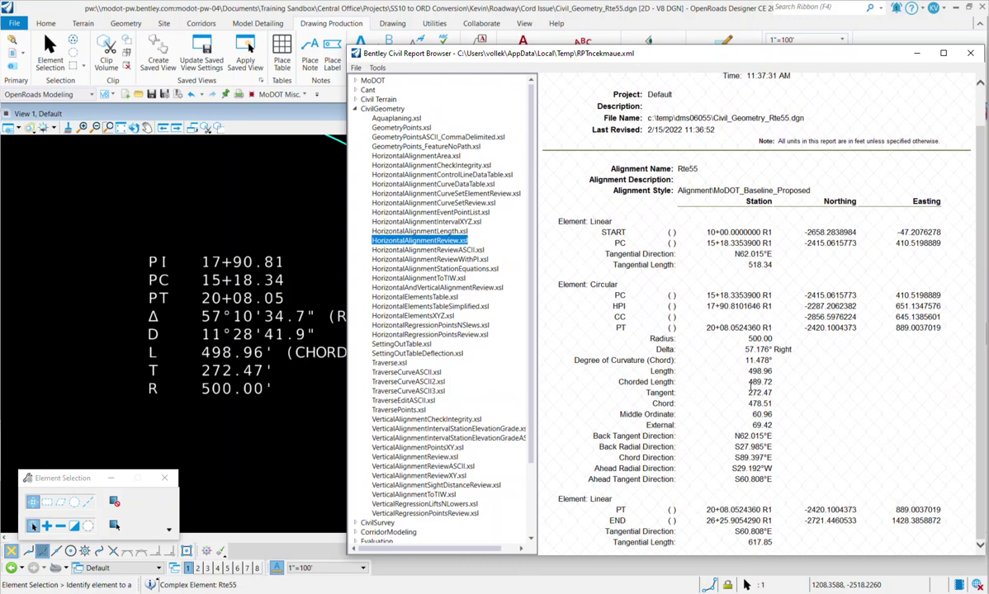
pyautogui.moveTo(747, 384); pyautogui.dragTo(782, 387)
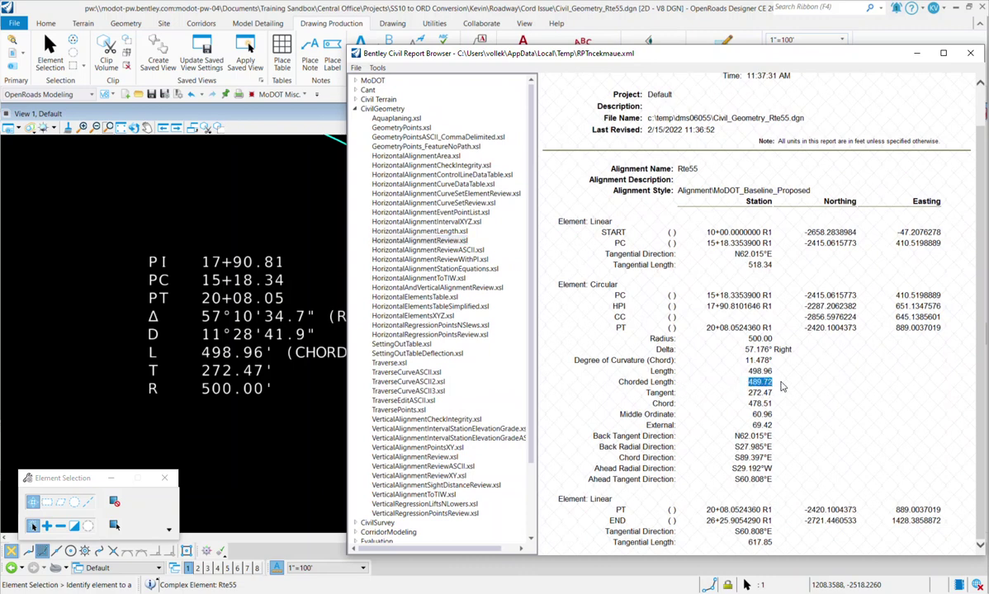
pyautogui.moveTo(234, 361)
# Edit the curve data label's L value from 498.96 to 489.72 in the Text Editor.
pyautogui.doubleClick(221, 356)
pyautogui.doubleClick(108, 380)
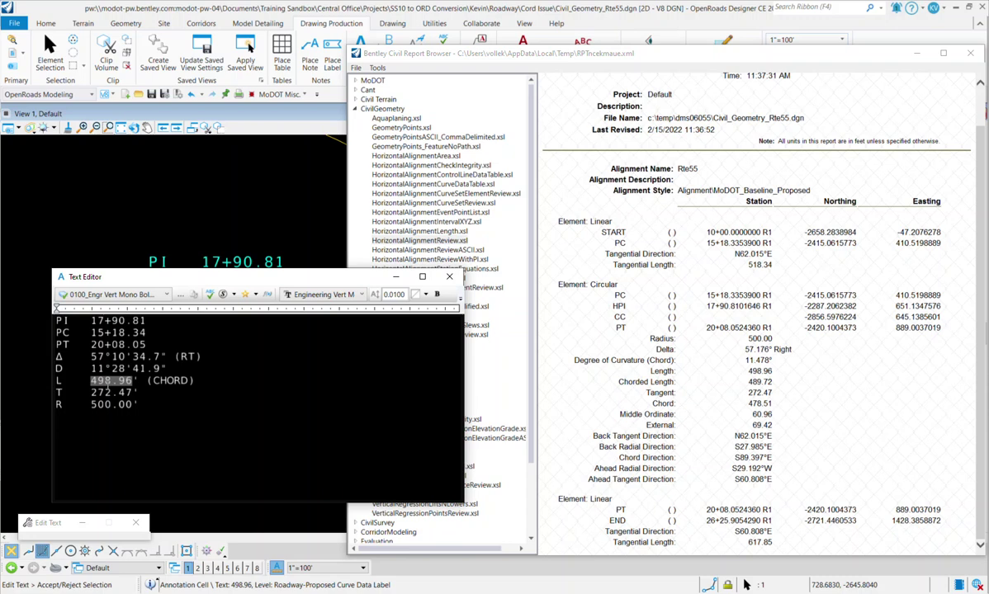
pyautogui.write('489')
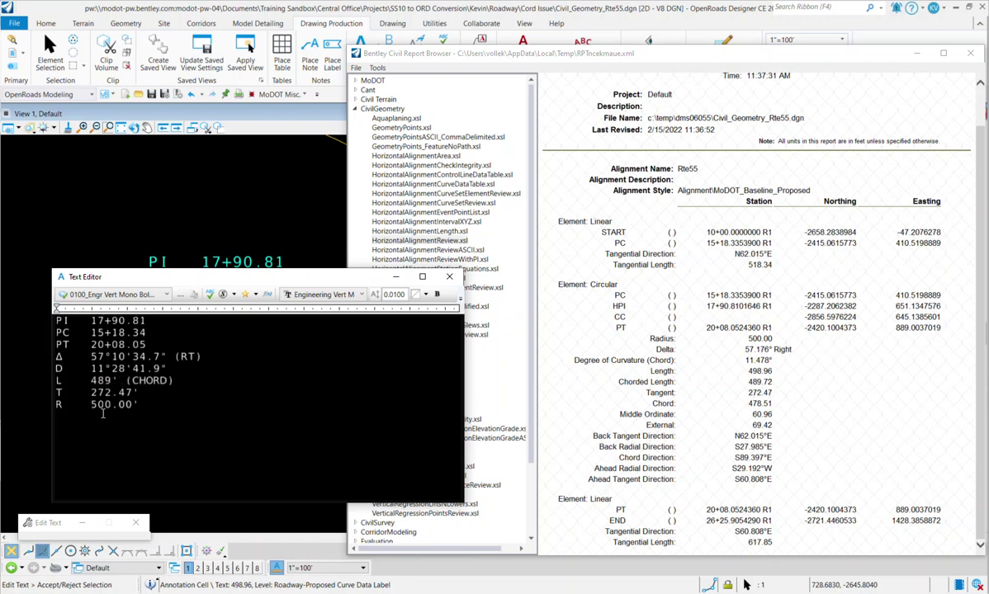
pyautogui.write('.72')
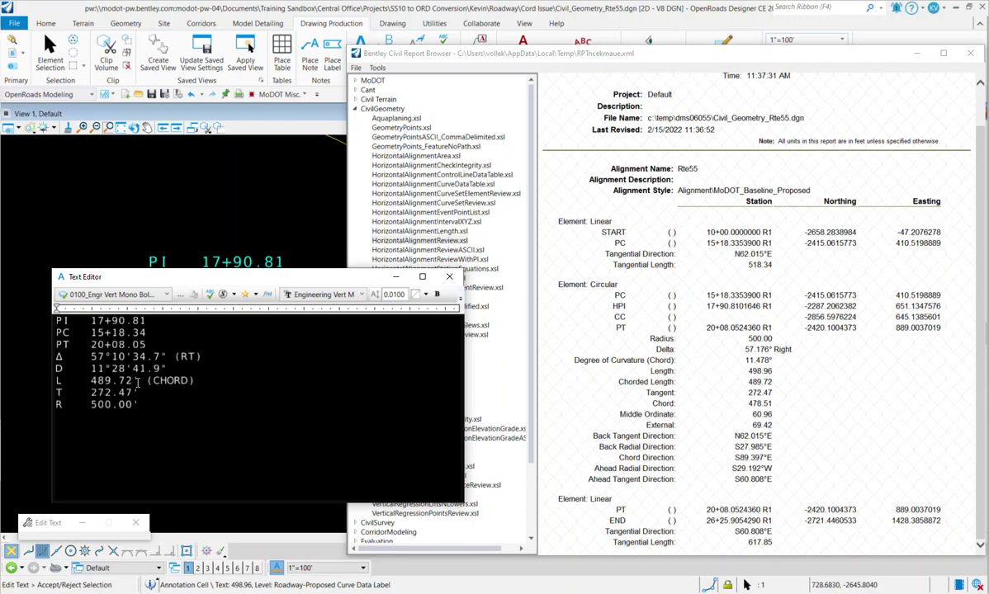
pyautogui.click(210, 193)
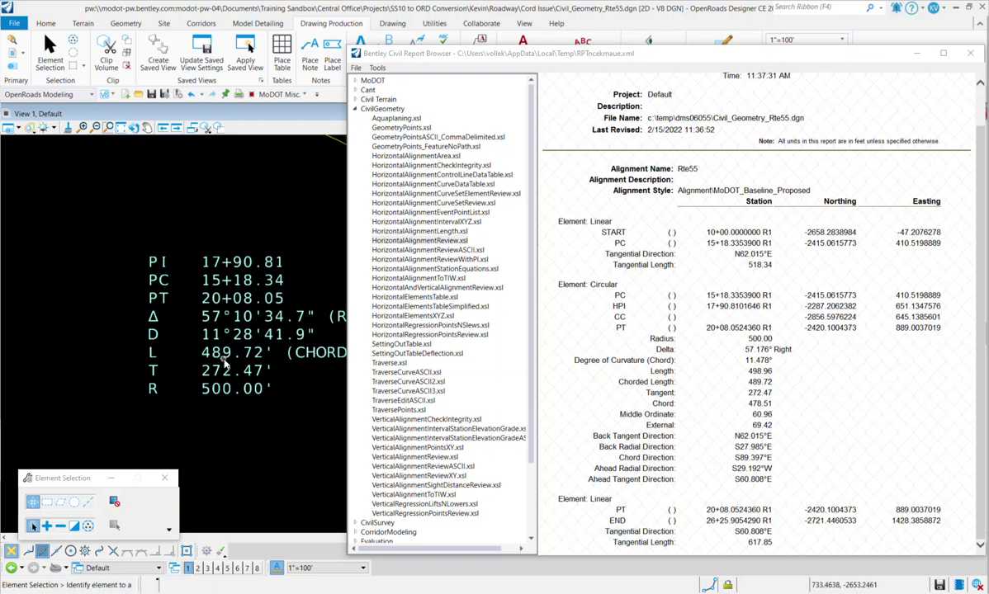
pyautogui.moveTo(617, 54); pyautogui.dragTo(580, 462)
# Zoom out and choose 1"=200' from the Drawing Production scale dropdown.
pyautogui.scroll(-3, 330, 258)
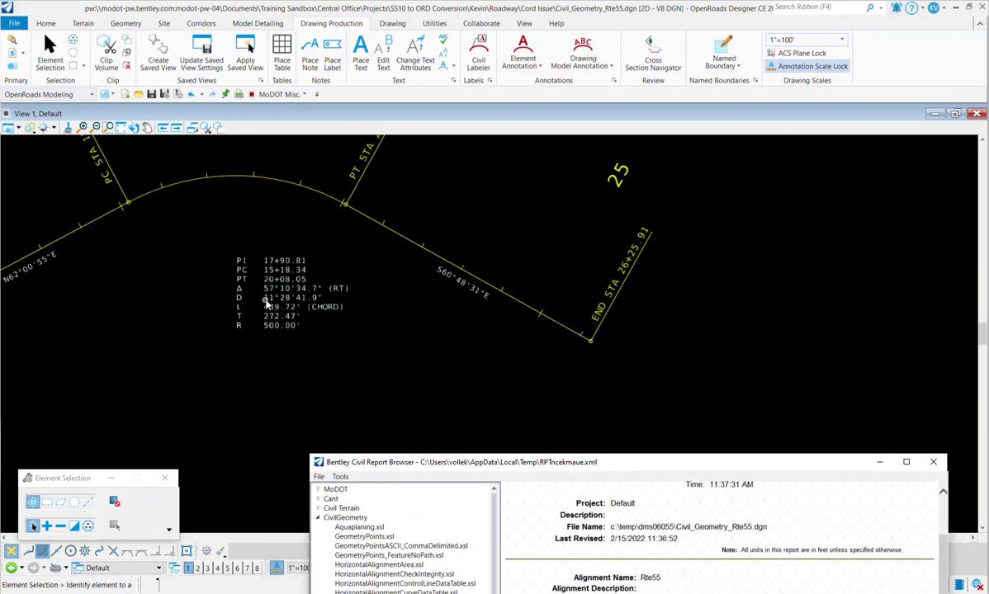
pyautogui.click(817, 40)
pyautogui.click(805, 108)
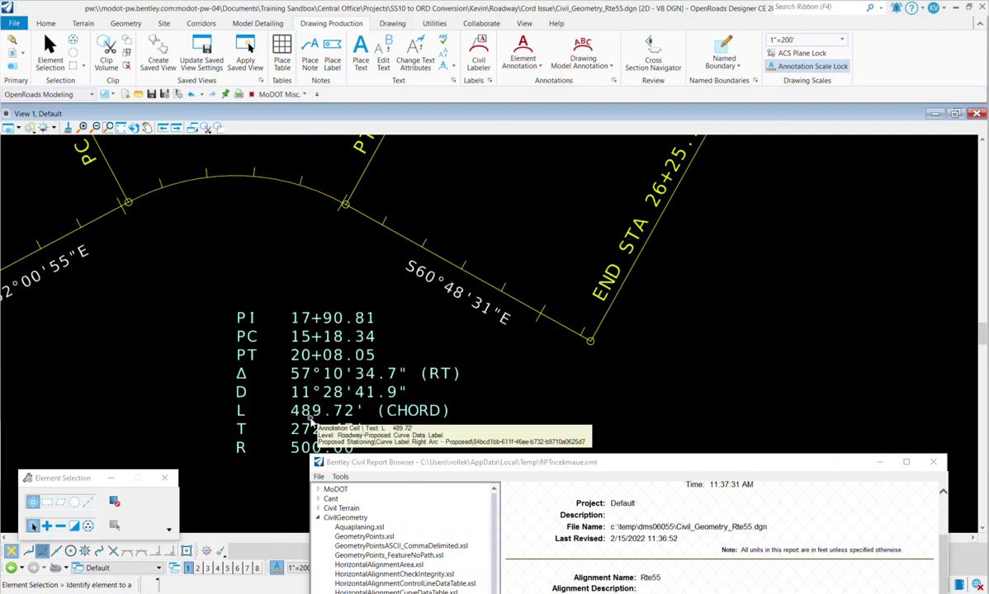
pyautogui.scroll(-3, 362, 318)
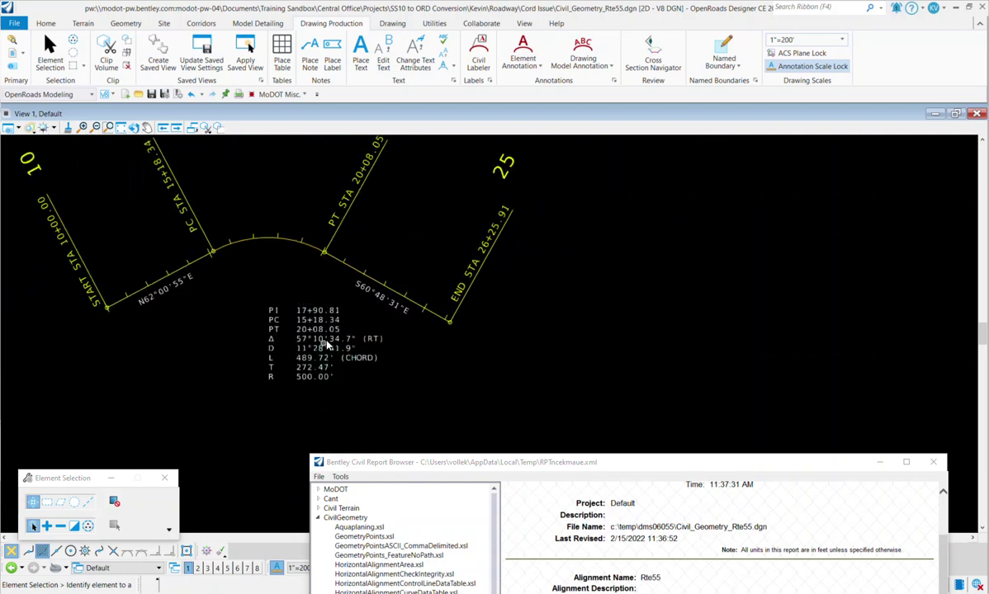